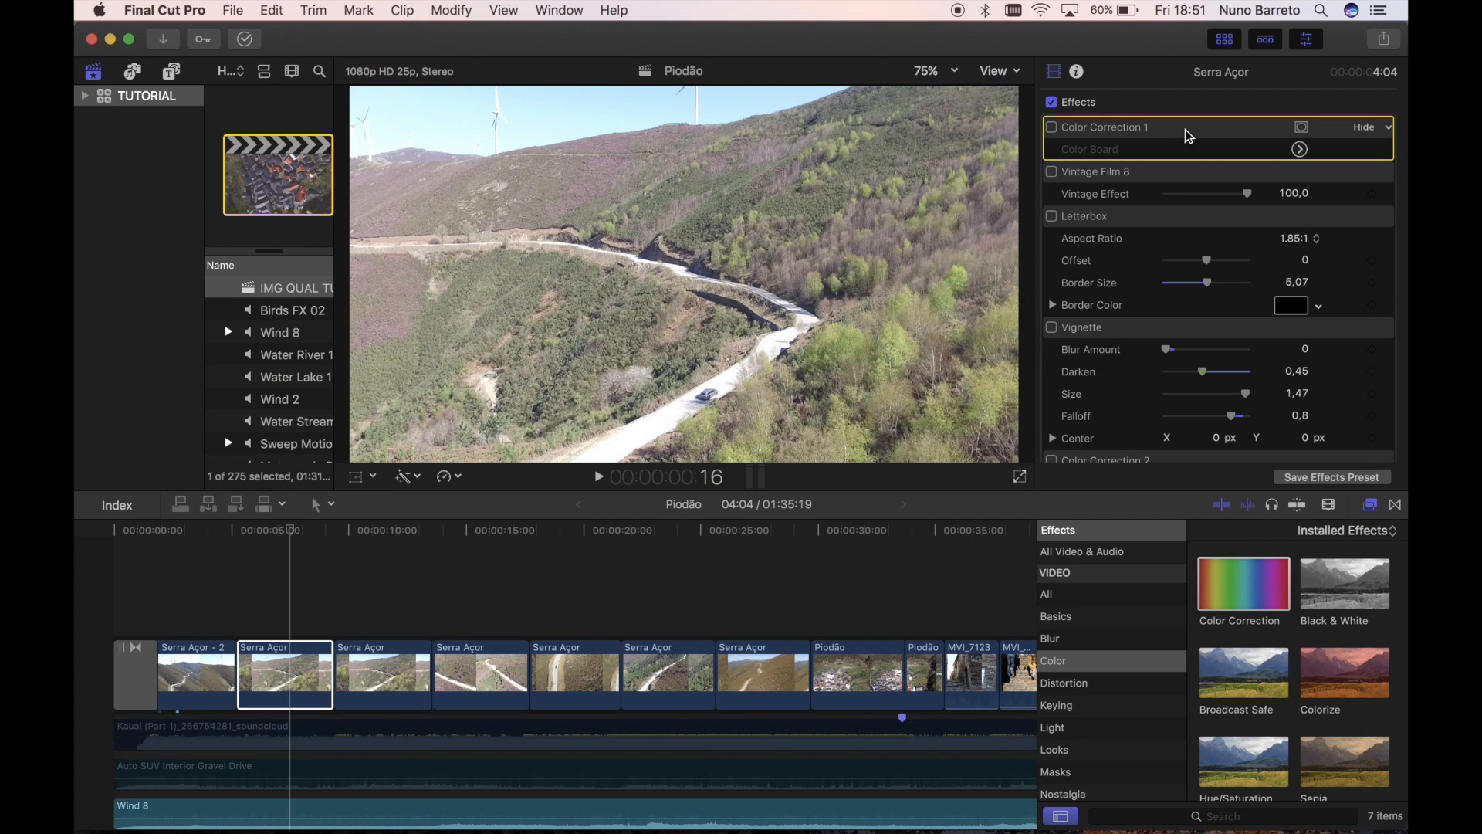
Enable Color Correction 1 on the selected Serra Açor clip and open its Color Board at the Exposure controls.
left_click(1052, 128)
left_click(1300, 149)
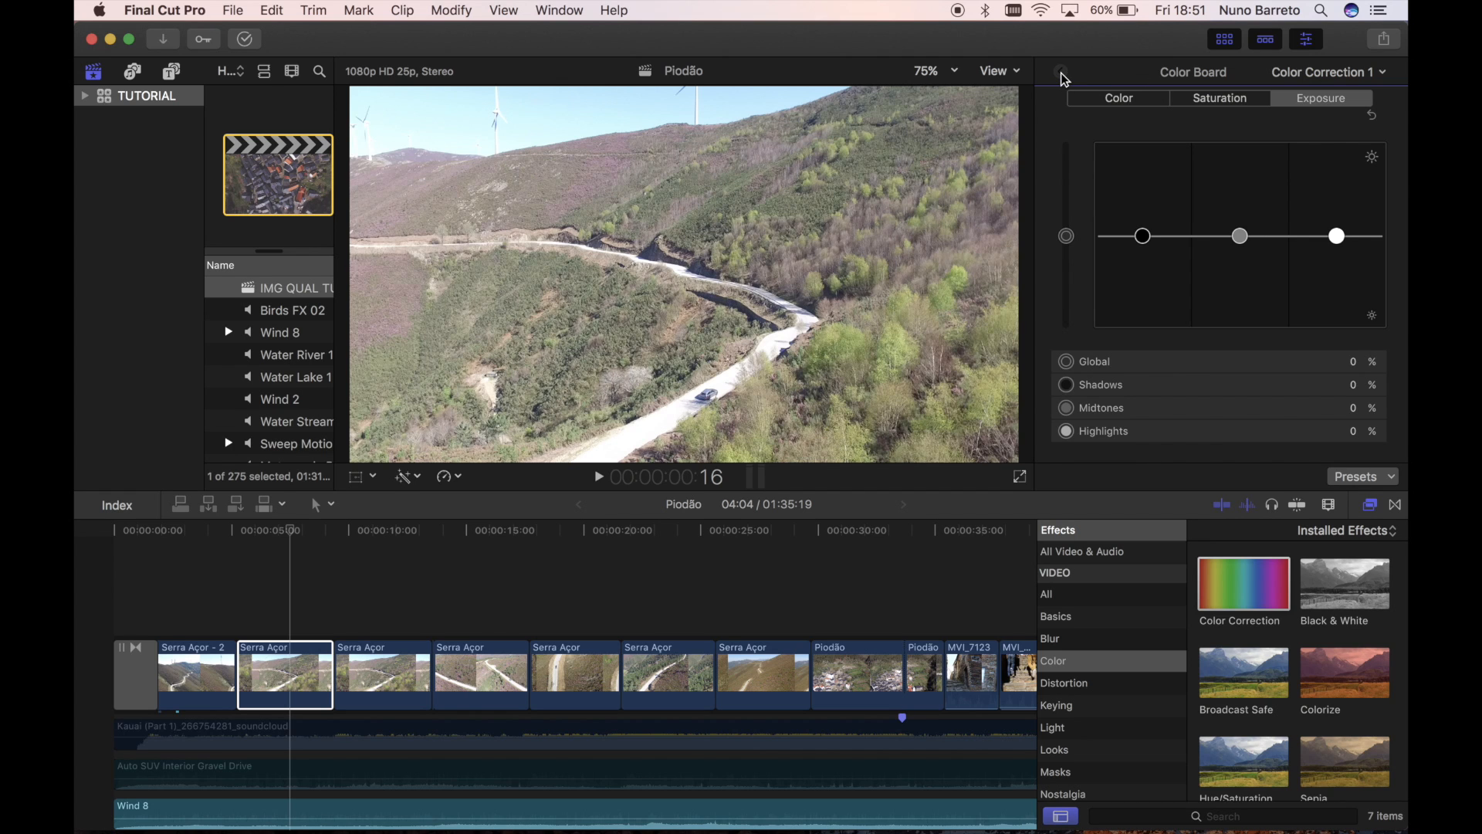
left_click(1061, 71)
left_click(1301, 149)
left_click(1233, 106)
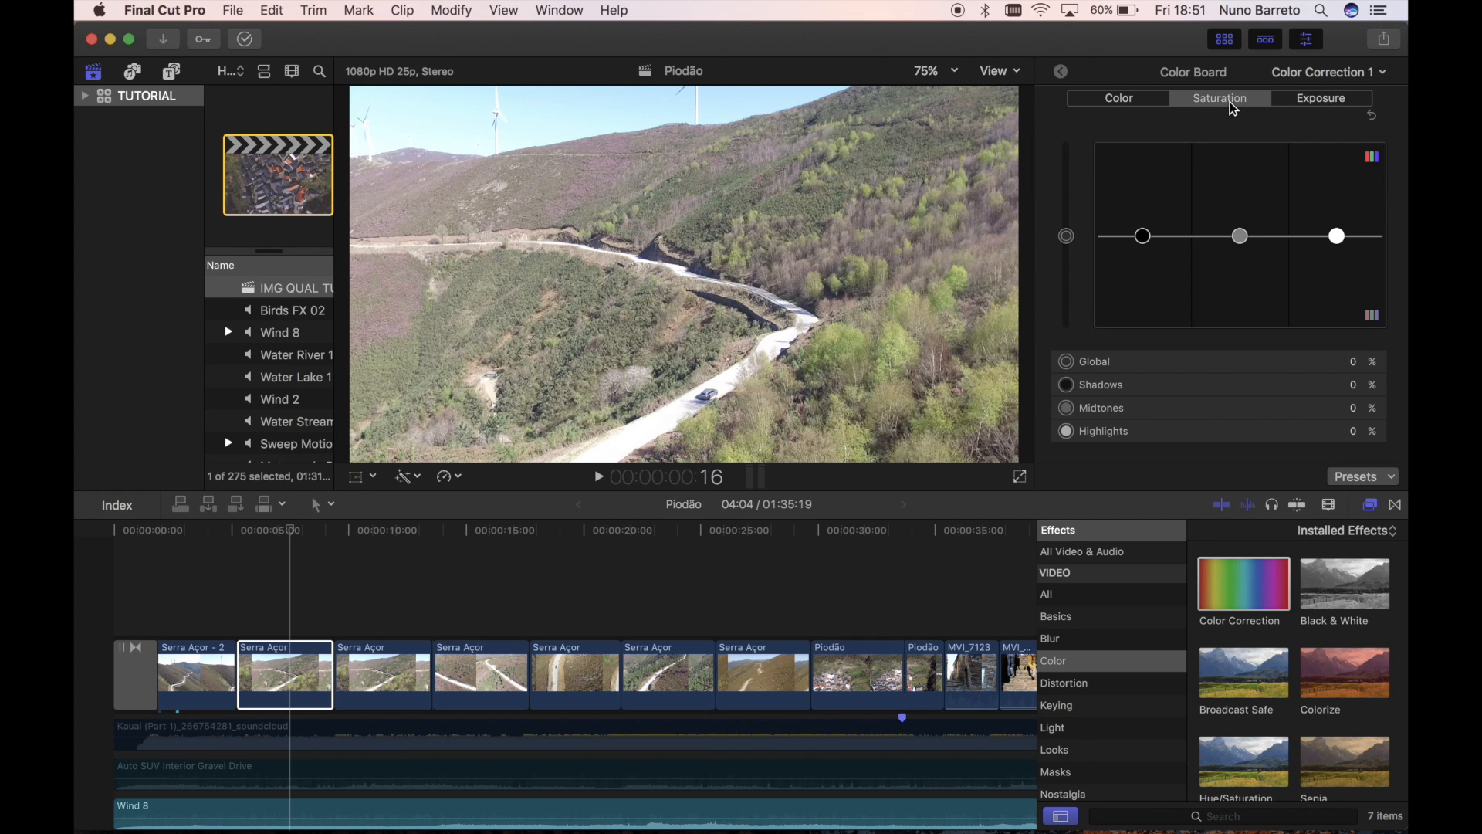
left_click(1129, 99)
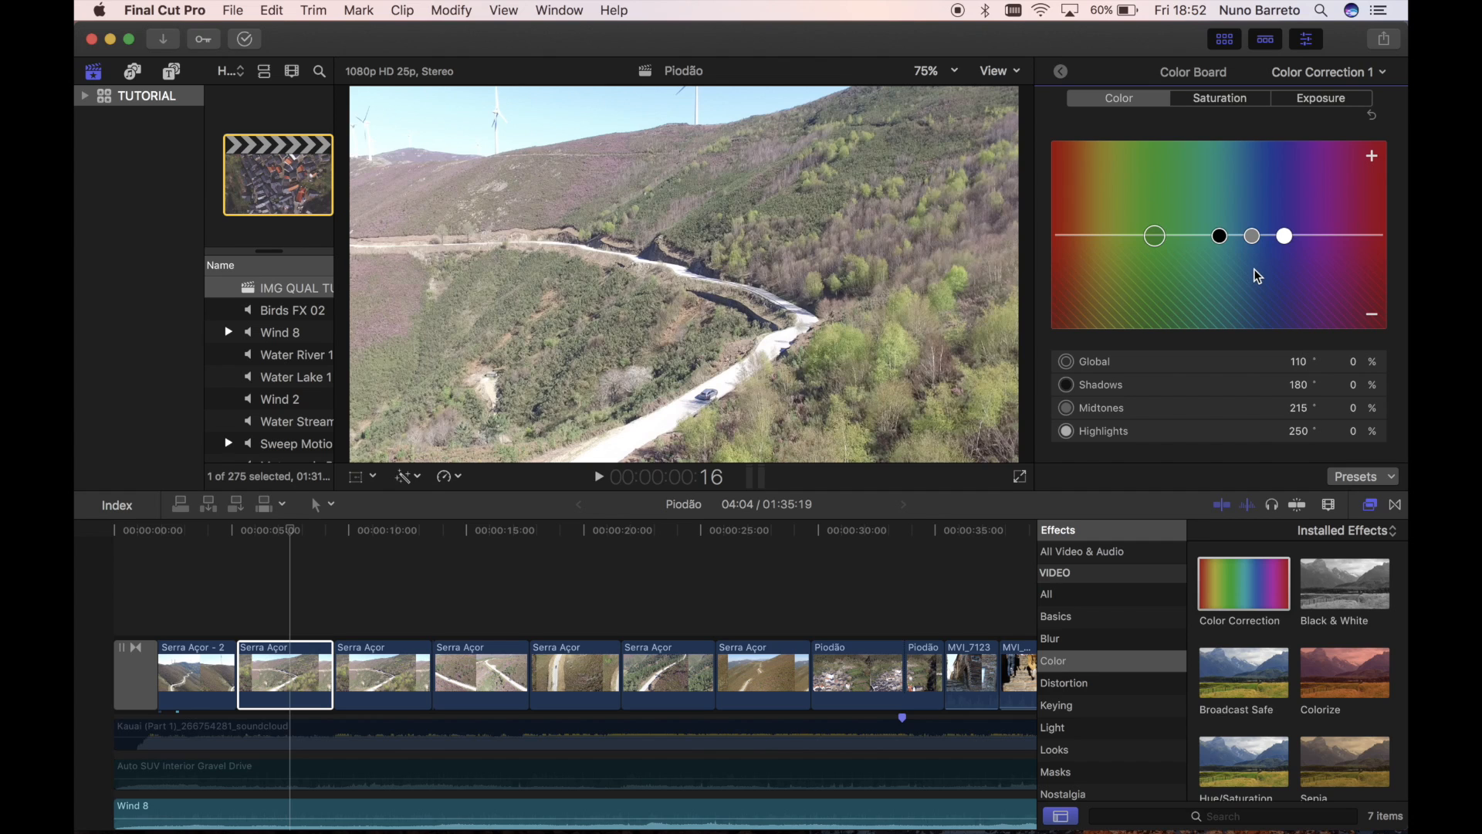
left_click(1344, 103)
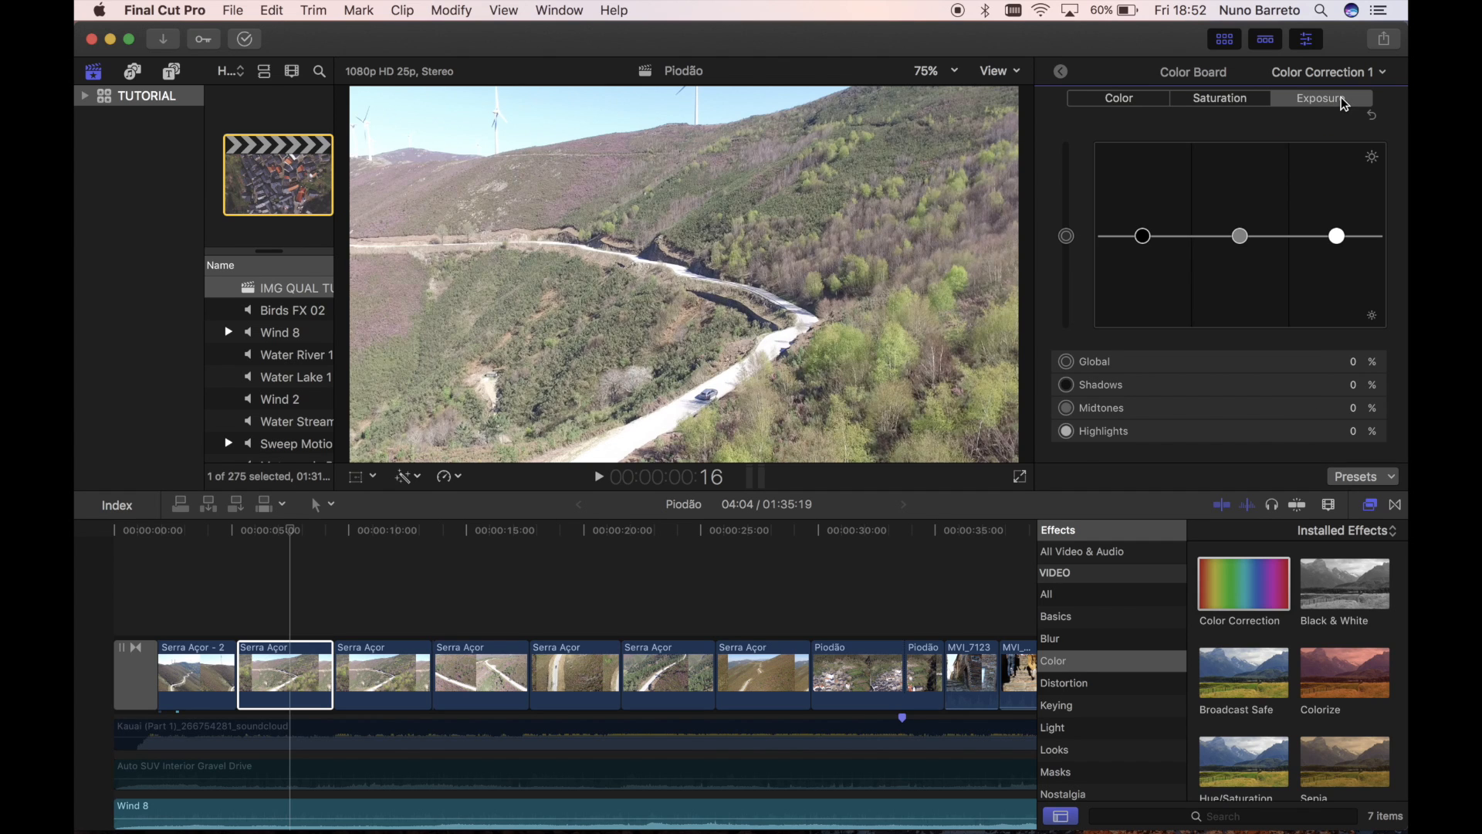
Hide the browser and set the midtones exposure to -48% for the selected clip's Color Correction 1.
key("ctrl+super+1")
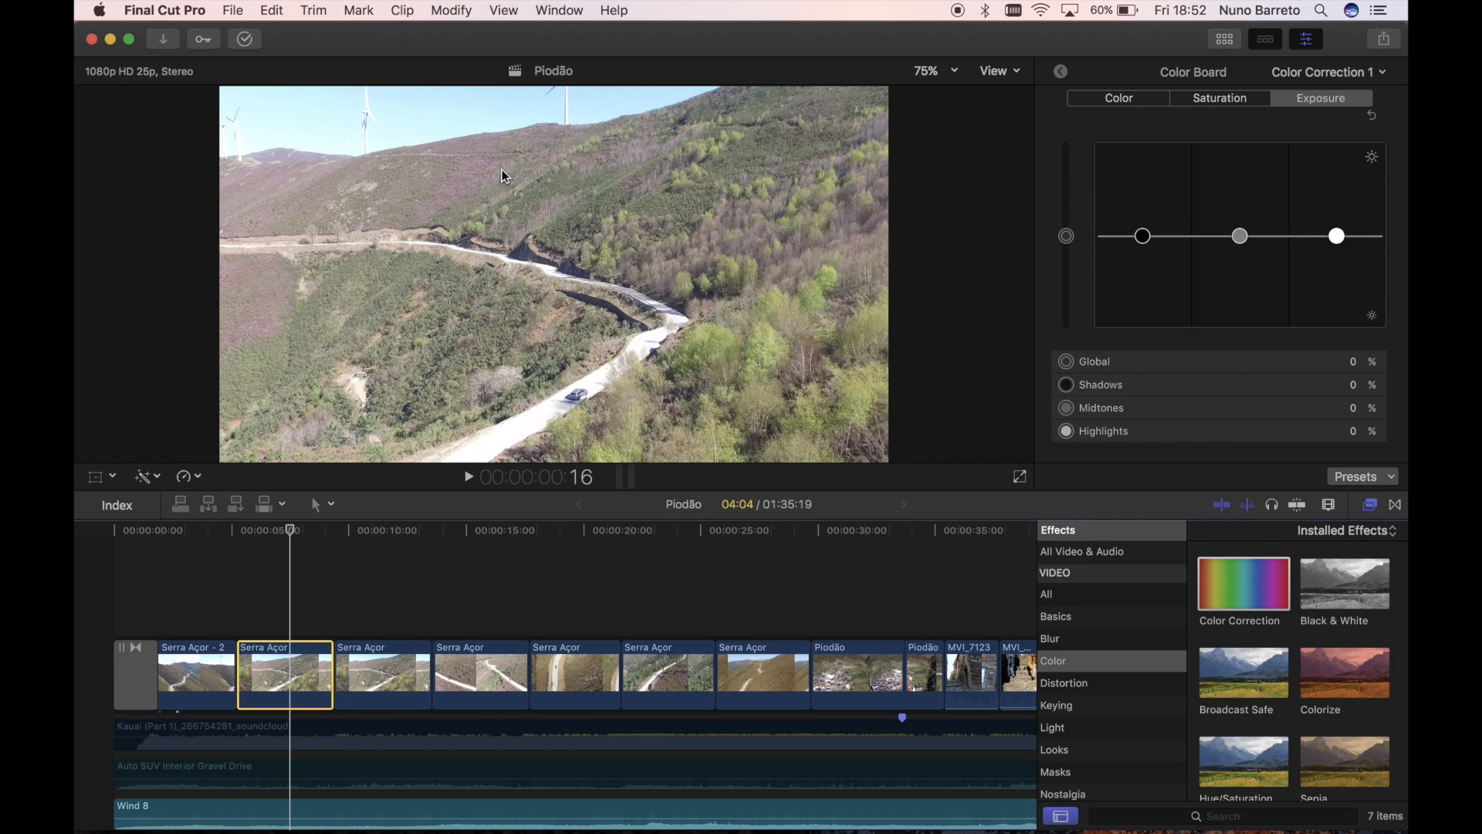
left_click(1243, 240)
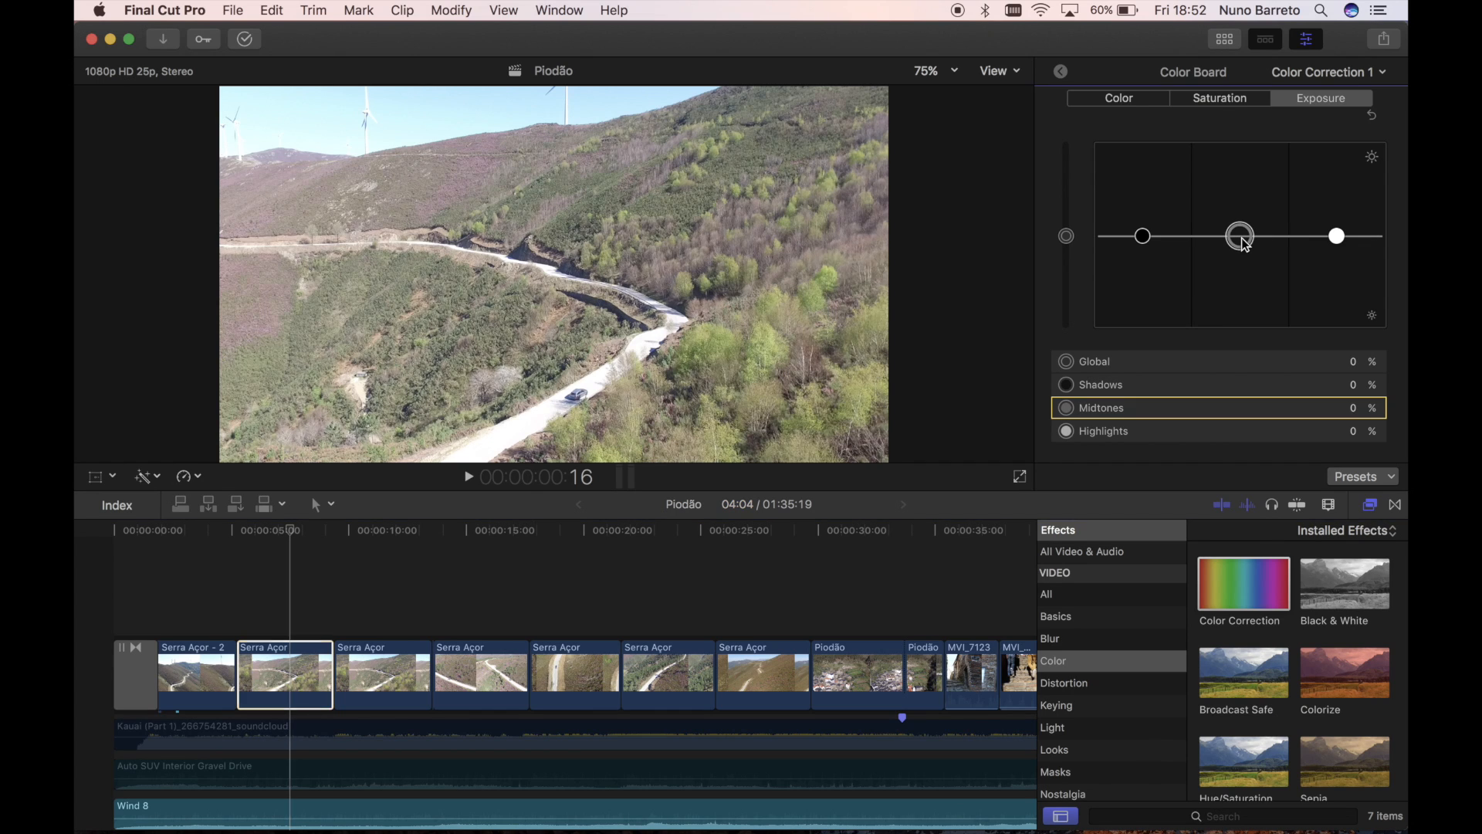
left_click_drag(1245, 244, 1243, 285)
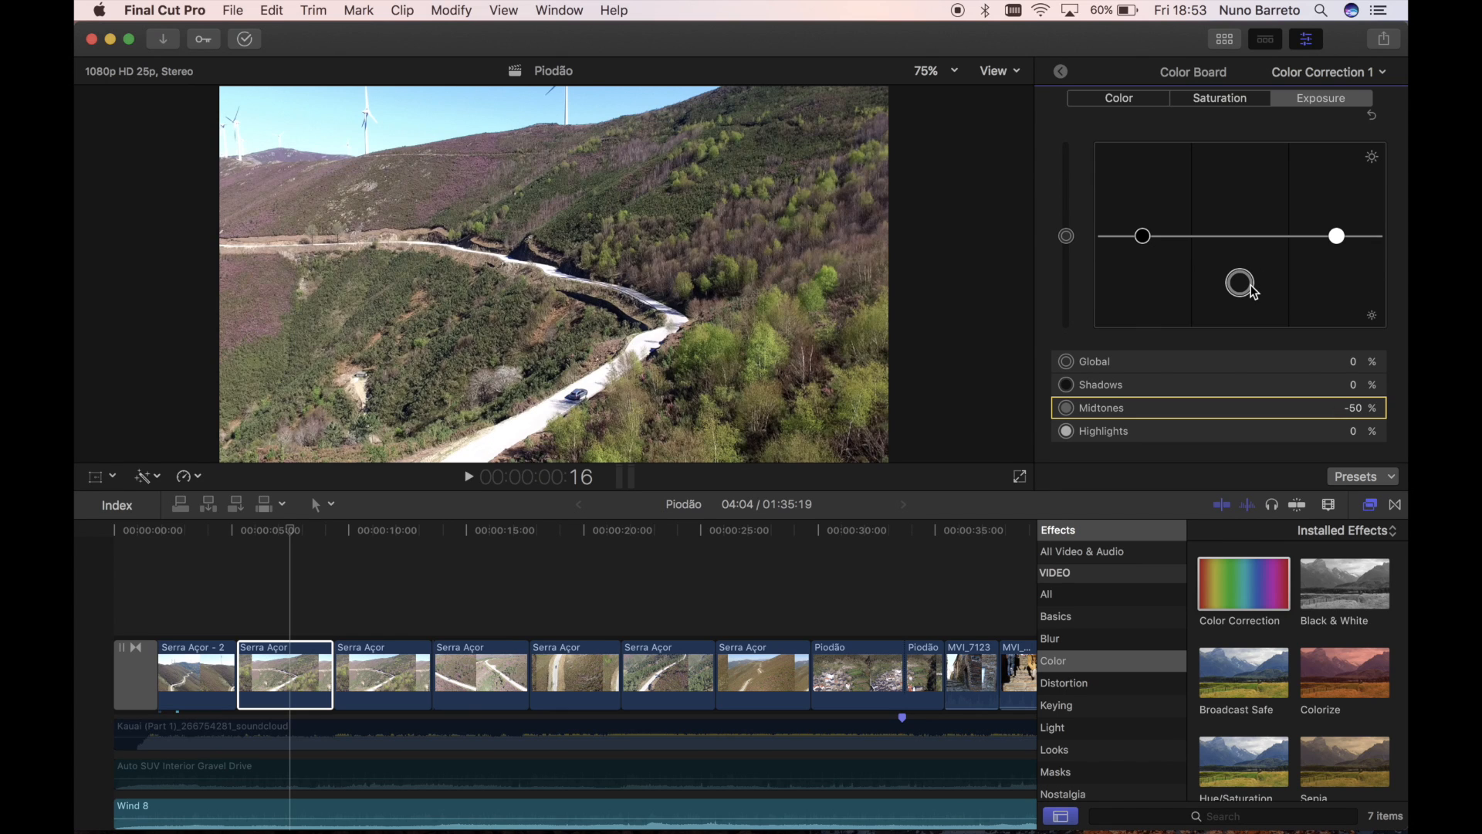
left_click_drag(1251, 286, 1250, 284)
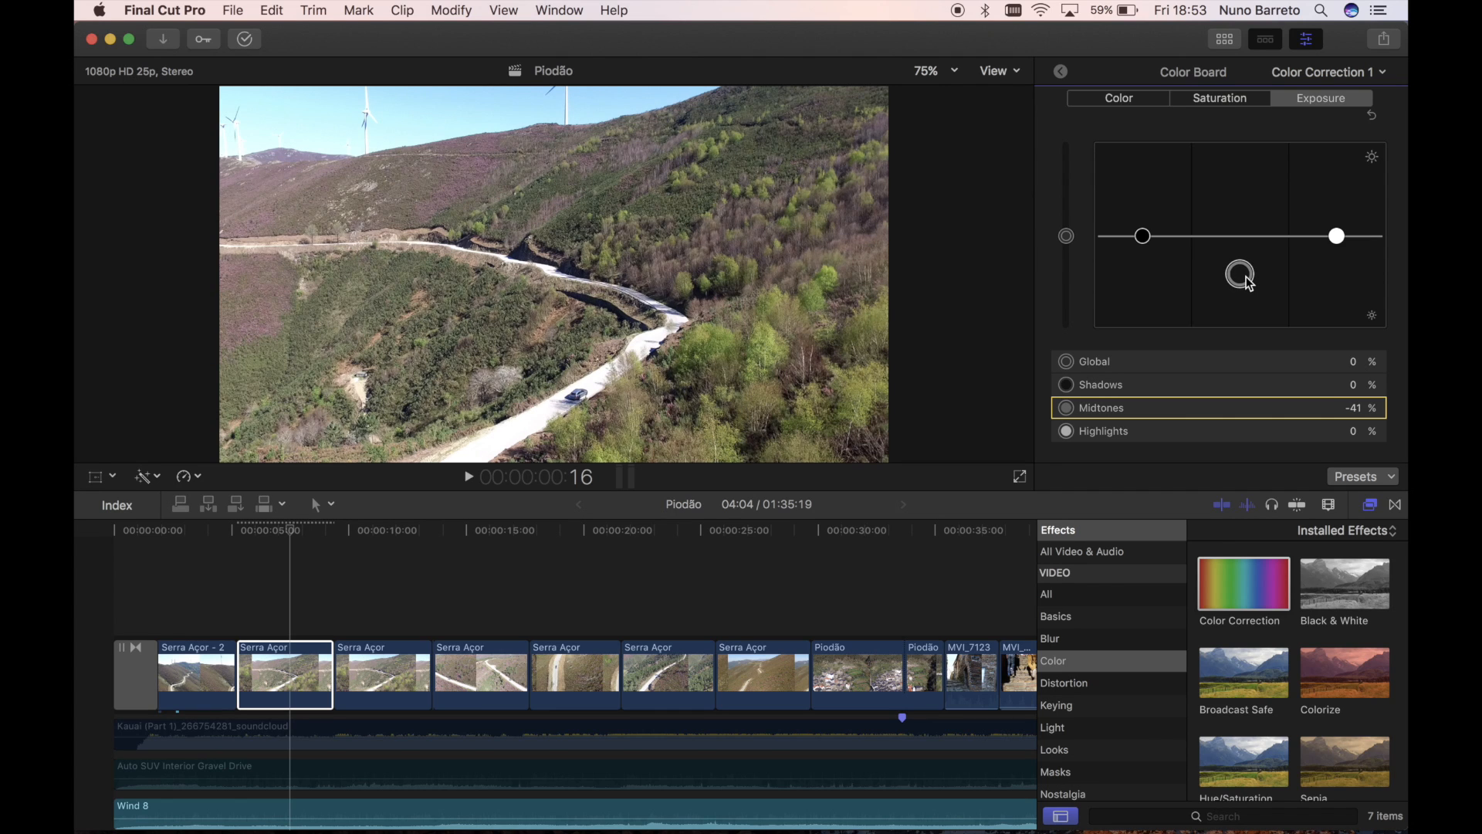
left_click_drag(1250, 284, 1250, 303)
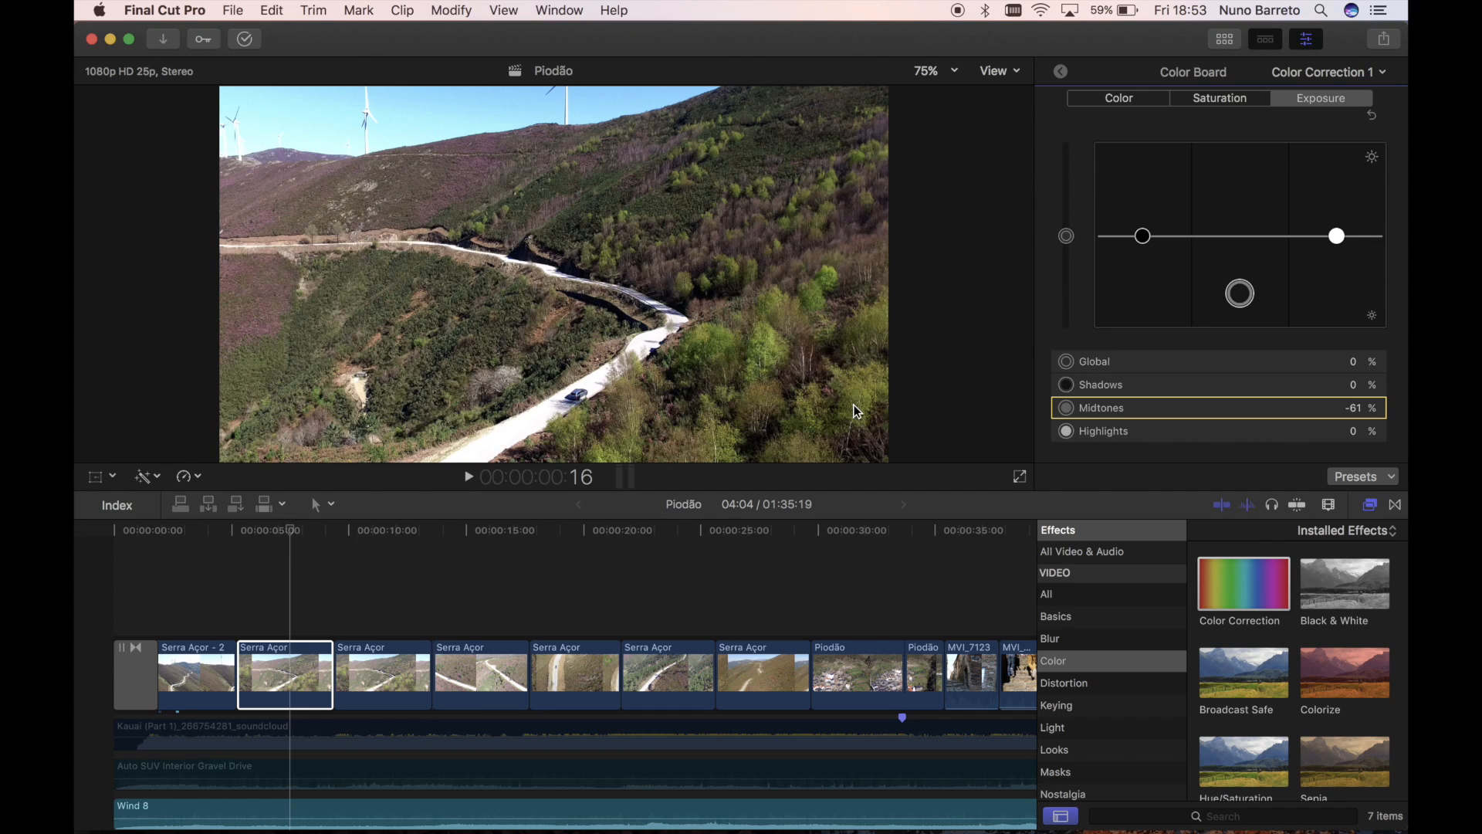
left_click_drag(1244, 294, 1248, 288)
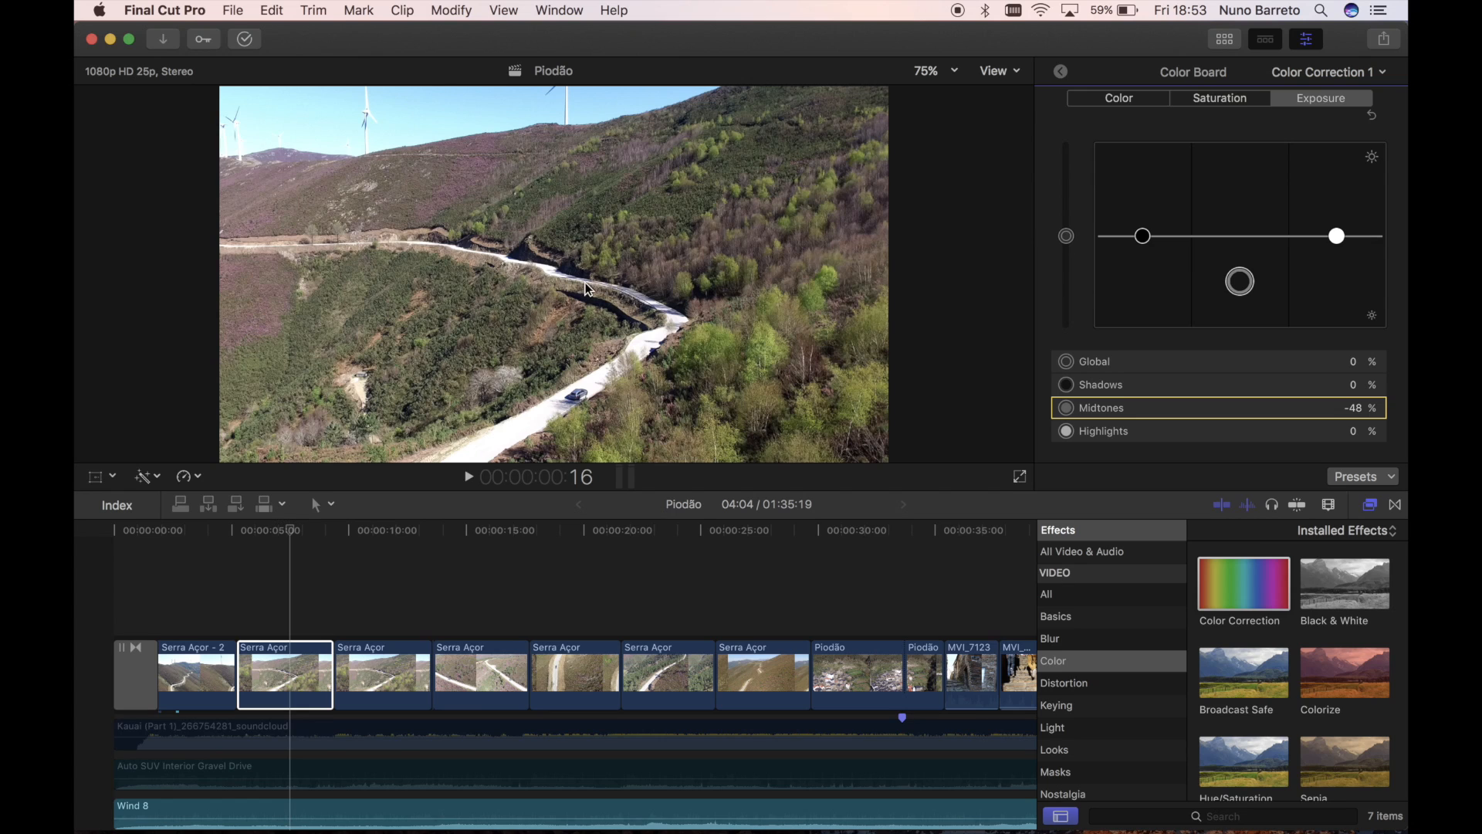
Set the shadows exposure to 2% and the highlights exposure to 0% in Color Correction 1.
left_click(1150, 244)
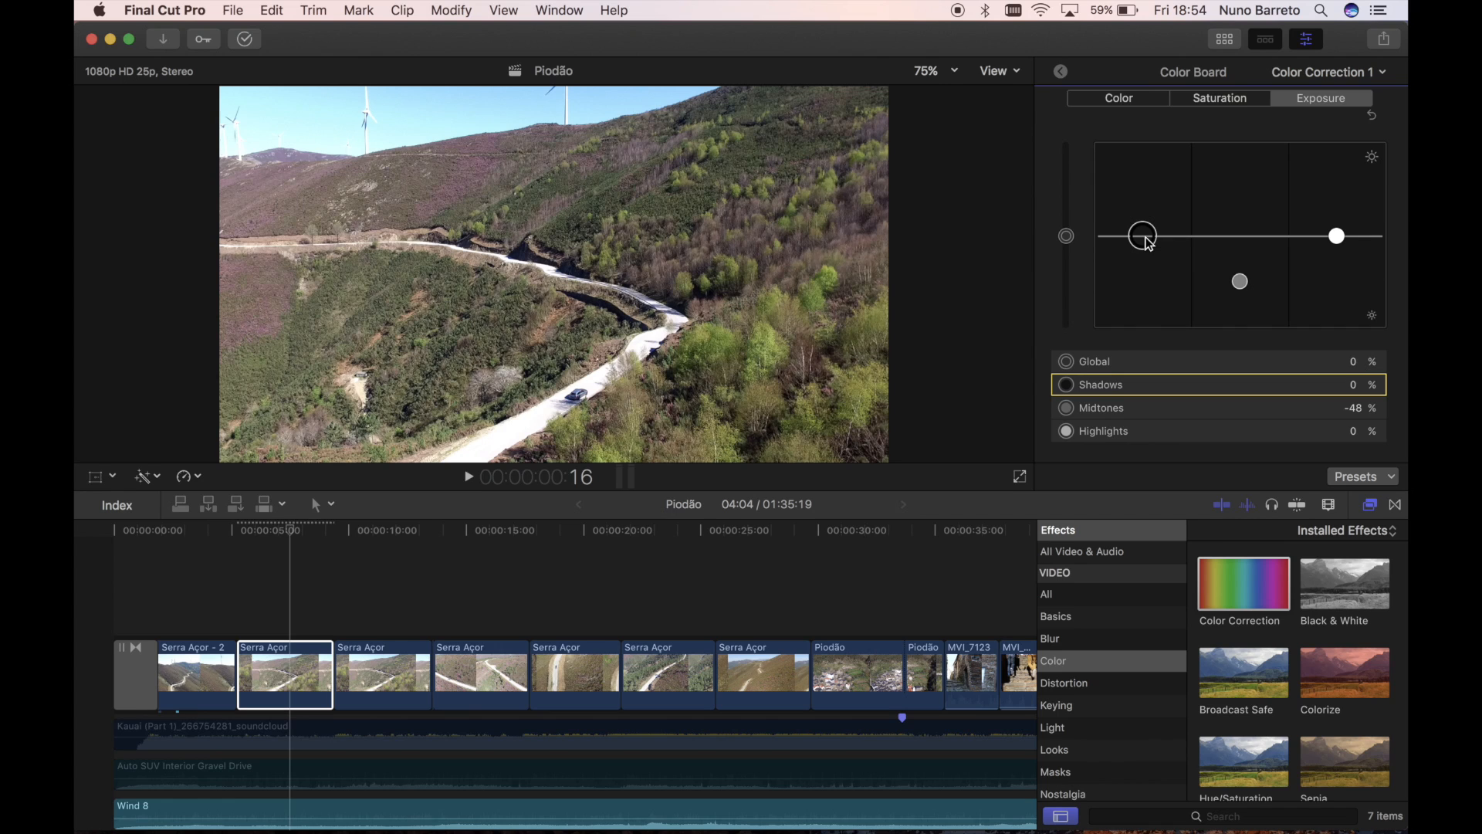
left_click_drag(1149, 245, 1152, 290)
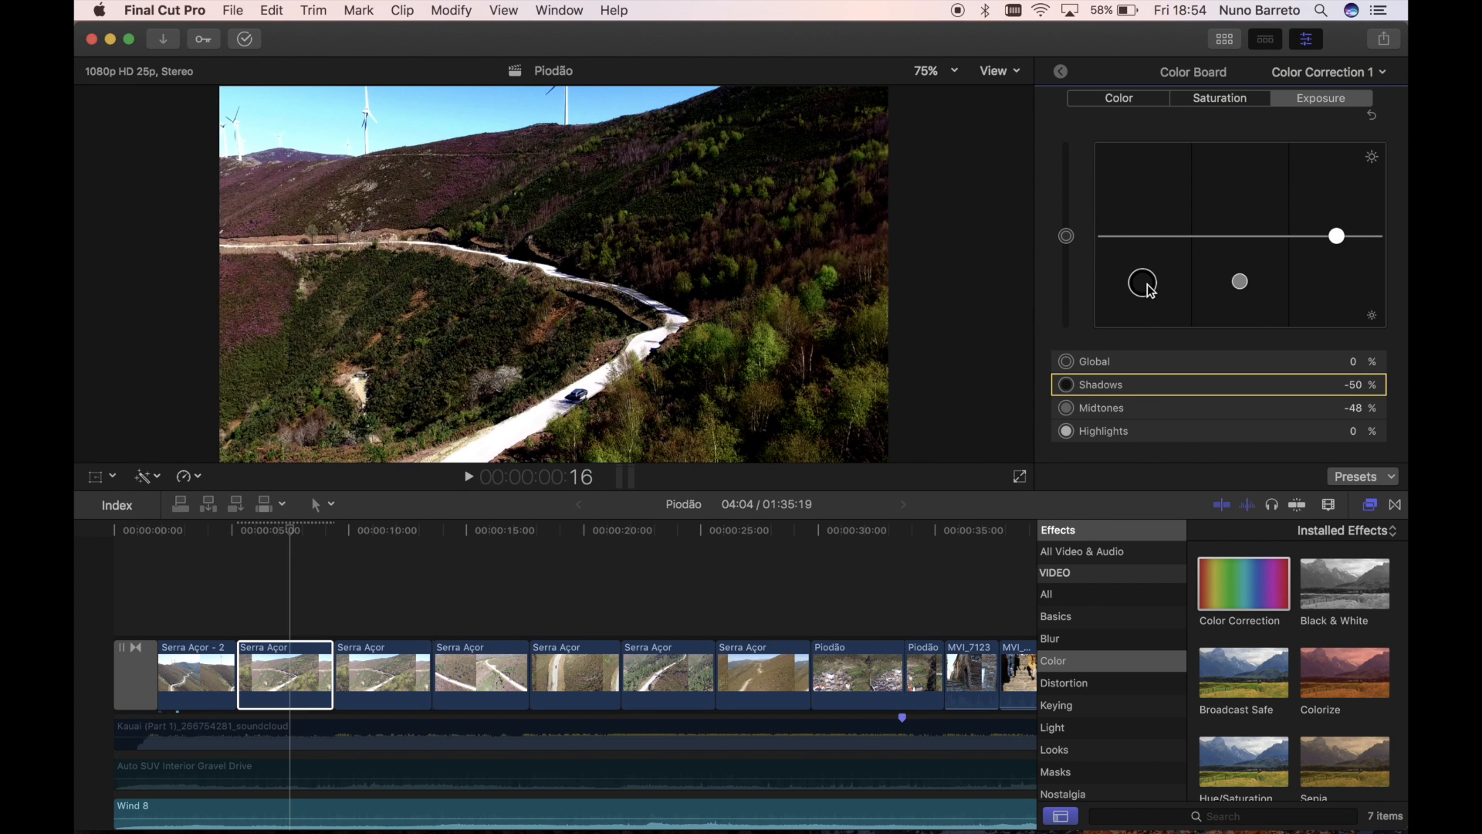
left_click_drag(1151, 290, 1148, 241)
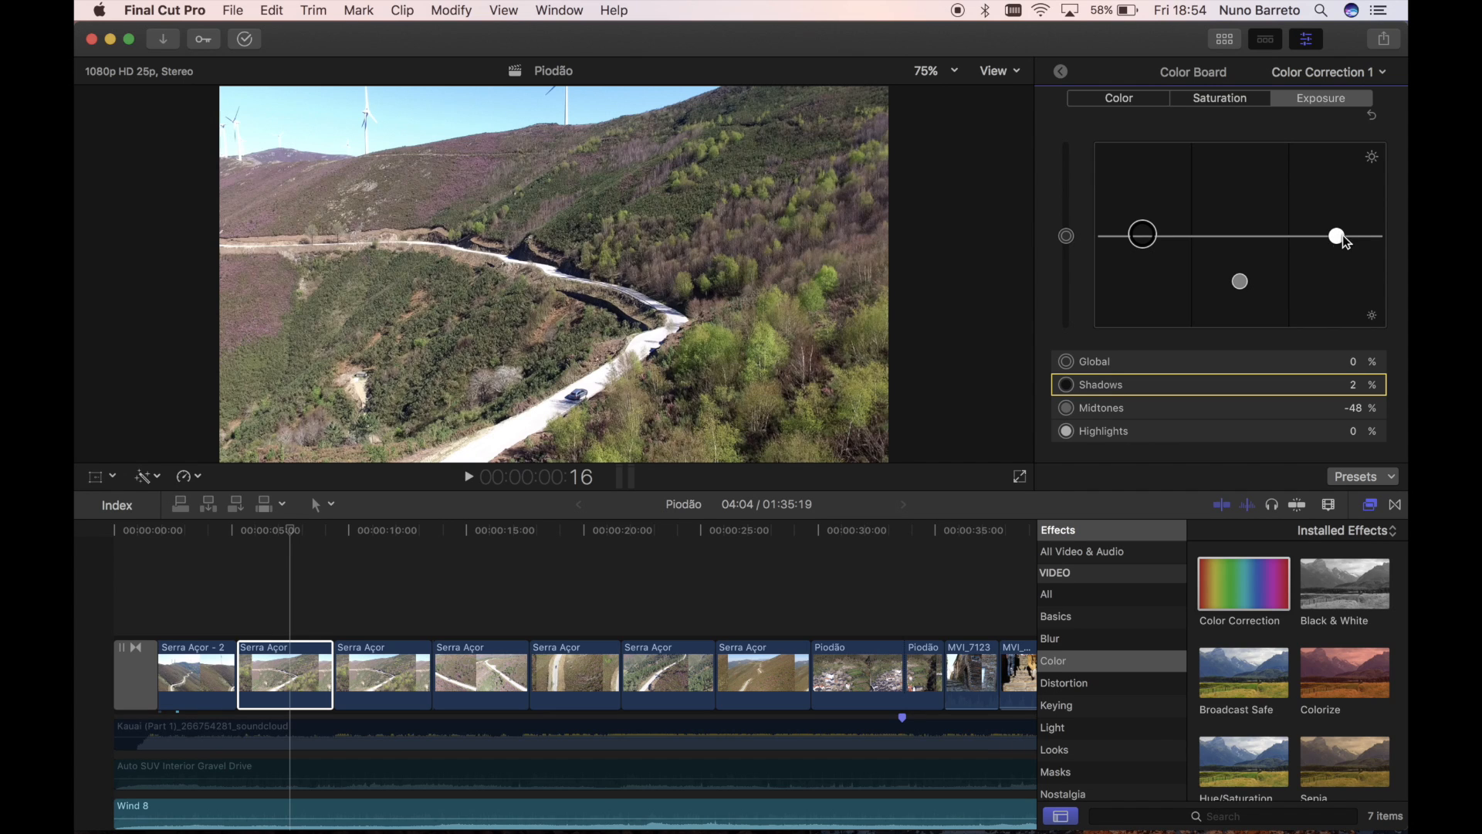
left_click_drag(1337, 236, 1340, 224)
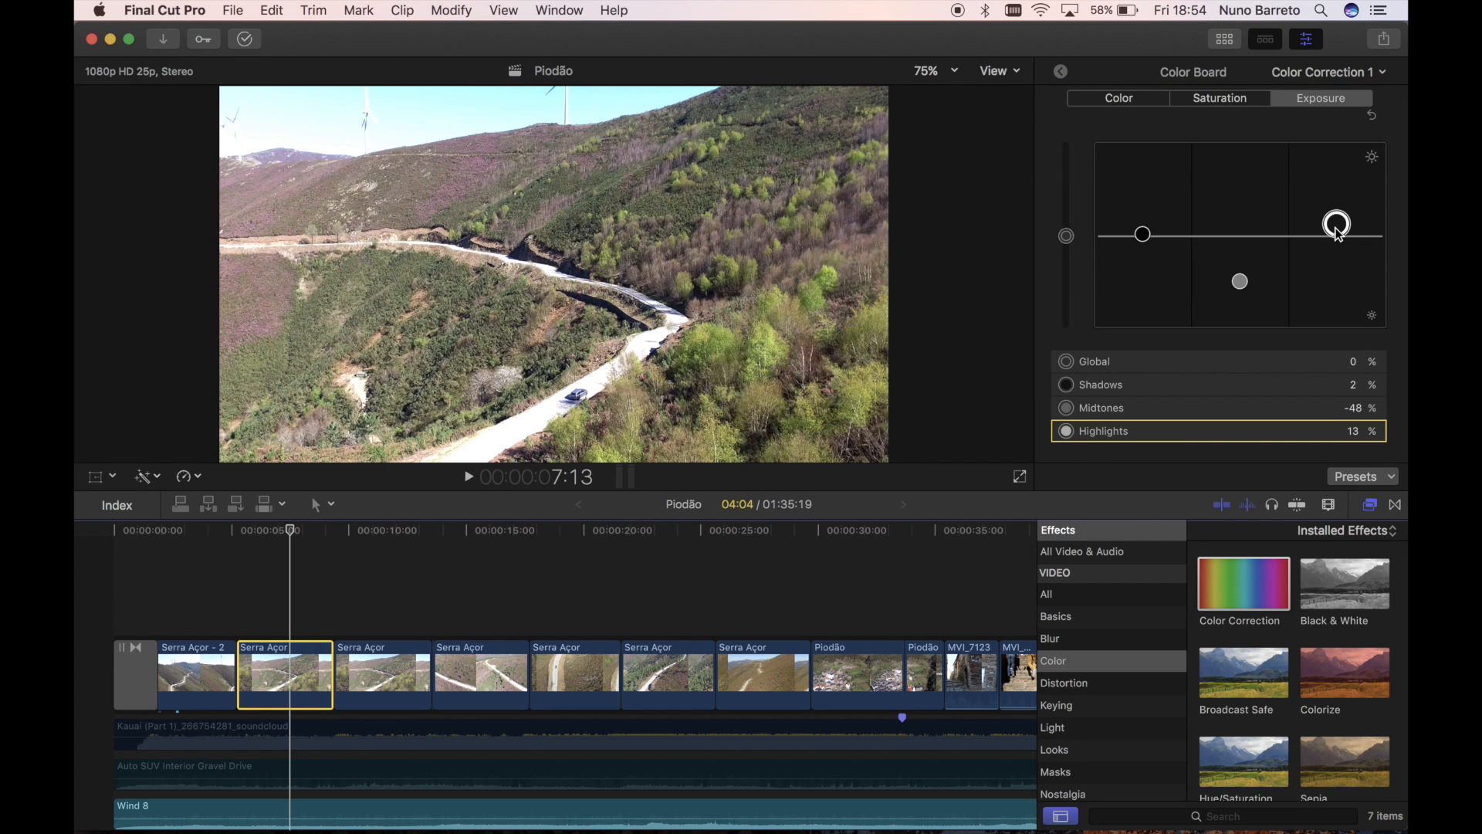
left_click_drag(1338, 224, 1338, 245)
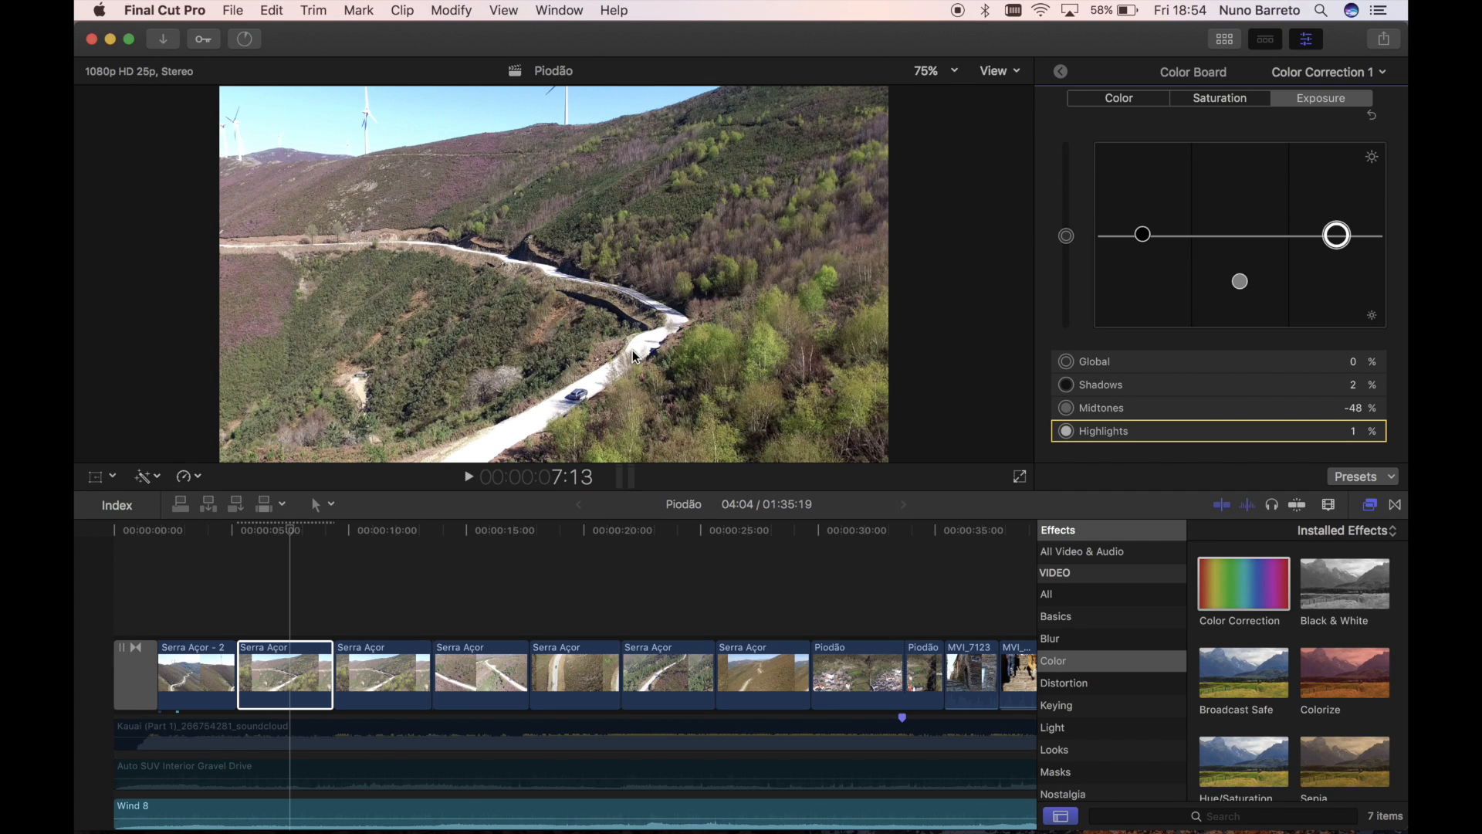
mouse_move(1338, 234)
left_mouse_down()
mouse_move(1345, 268)
mouse_move(1342, 241)
left_mouse_up()
Return to the clip's effects list and switch Color Correction 1 off and on to compare the exposure changes.
left_click(1063, 70)
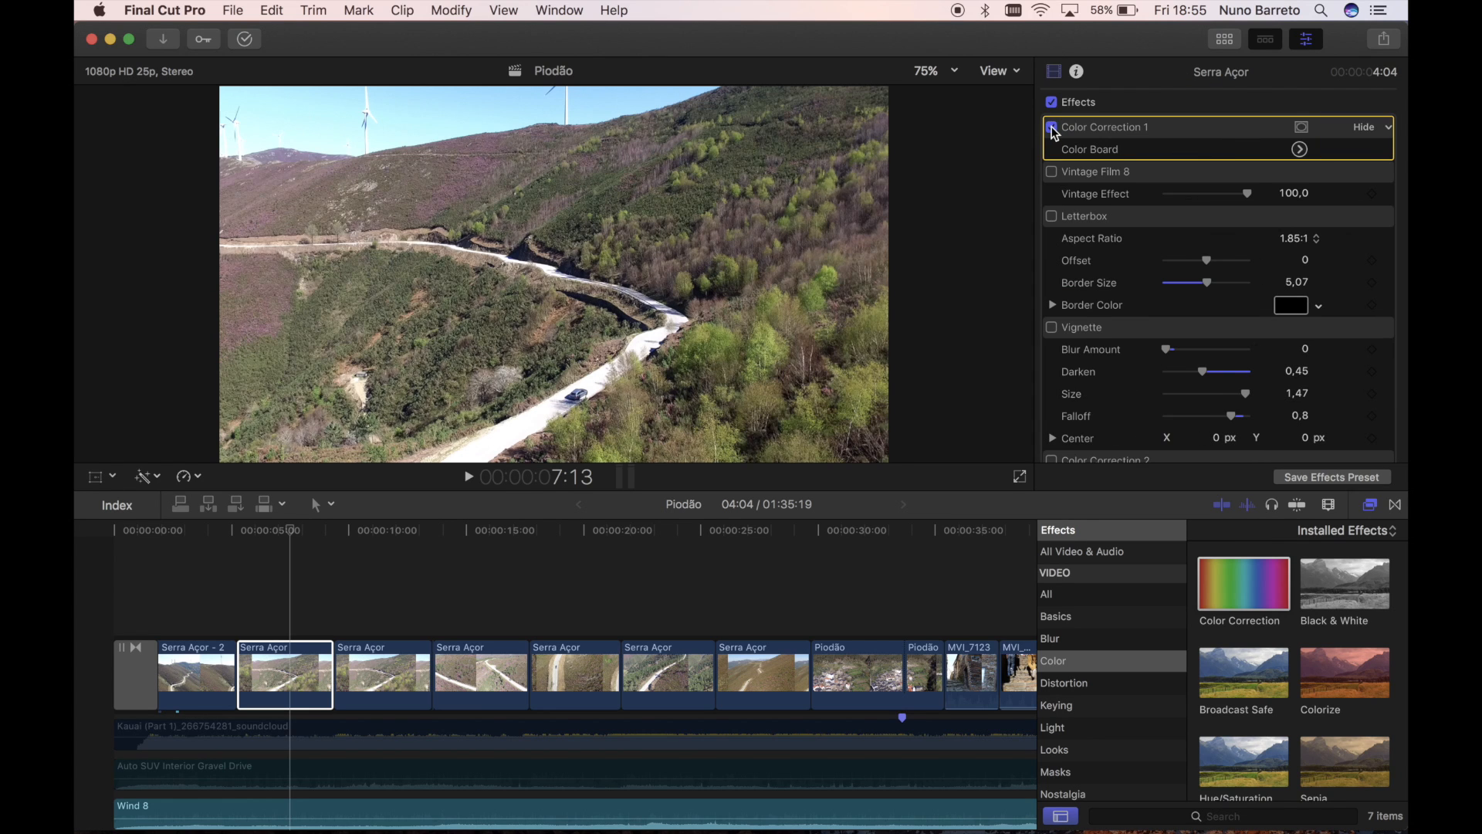
left_click(1053, 129)
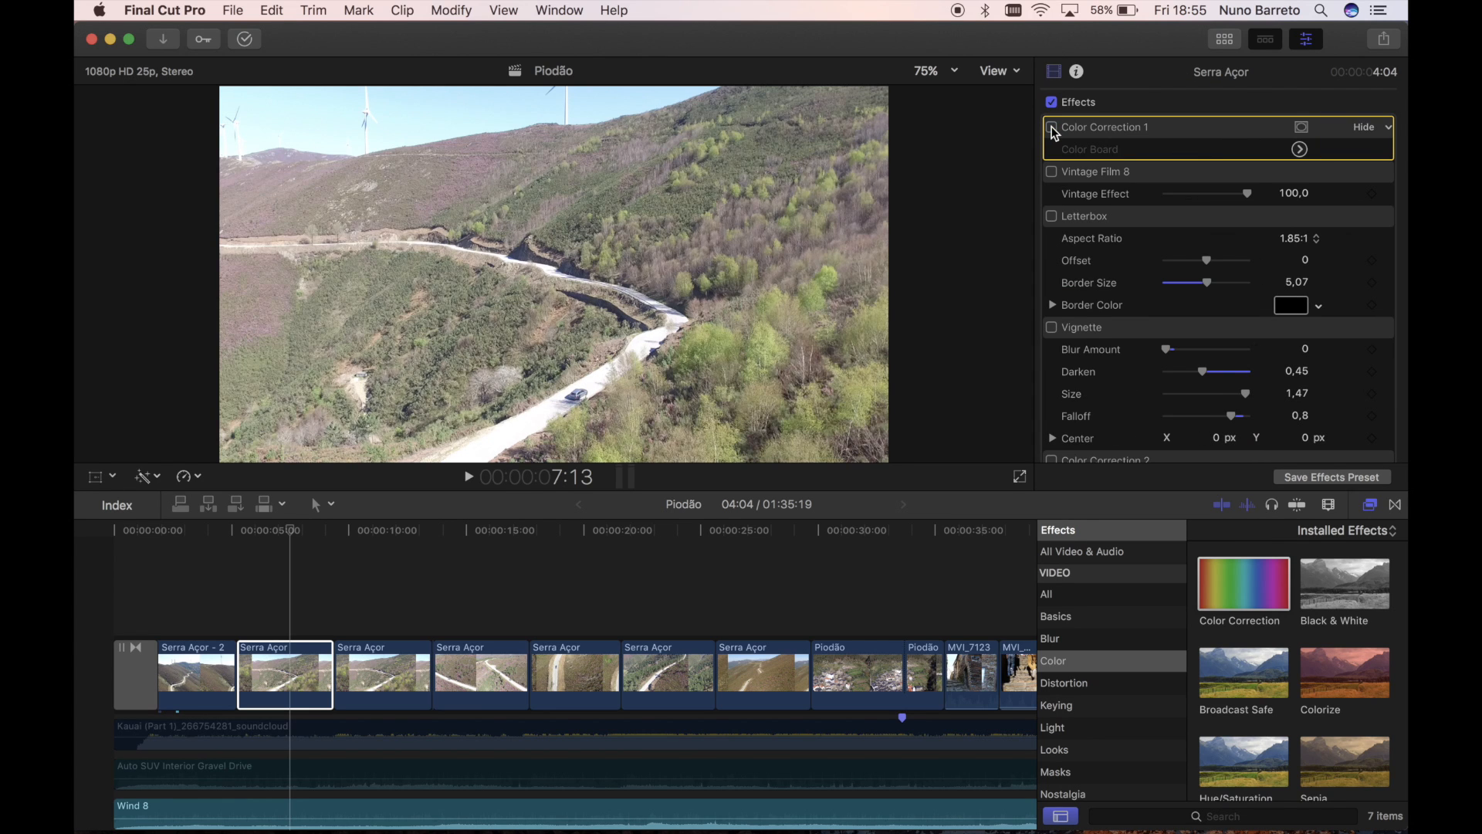
left_click(1053, 128)
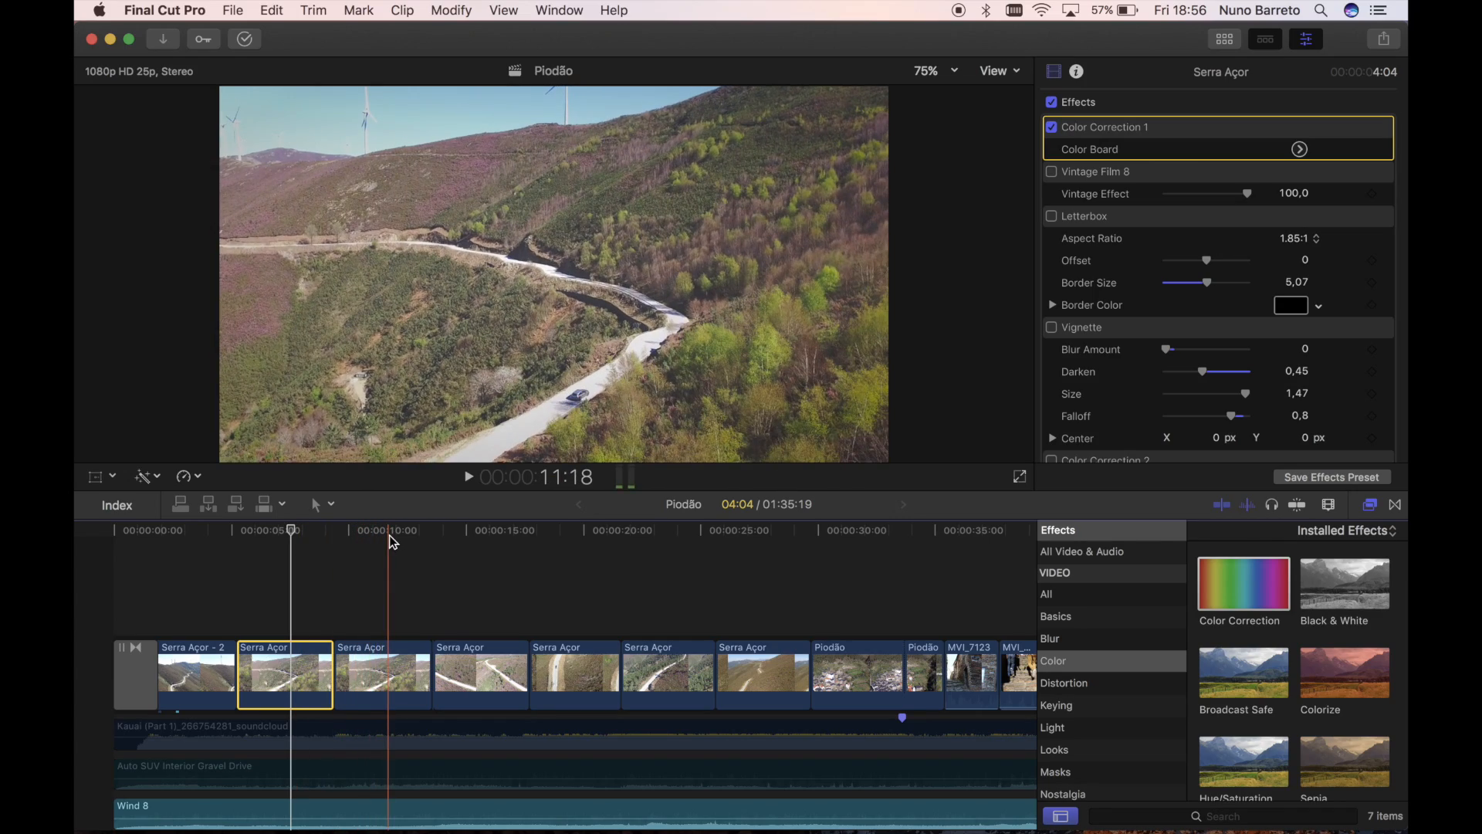
Place the playhead at about 7:08 and tint the clip's highlights orange in Color Correction 1, at 24° and 8%.
left_click(286, 532)
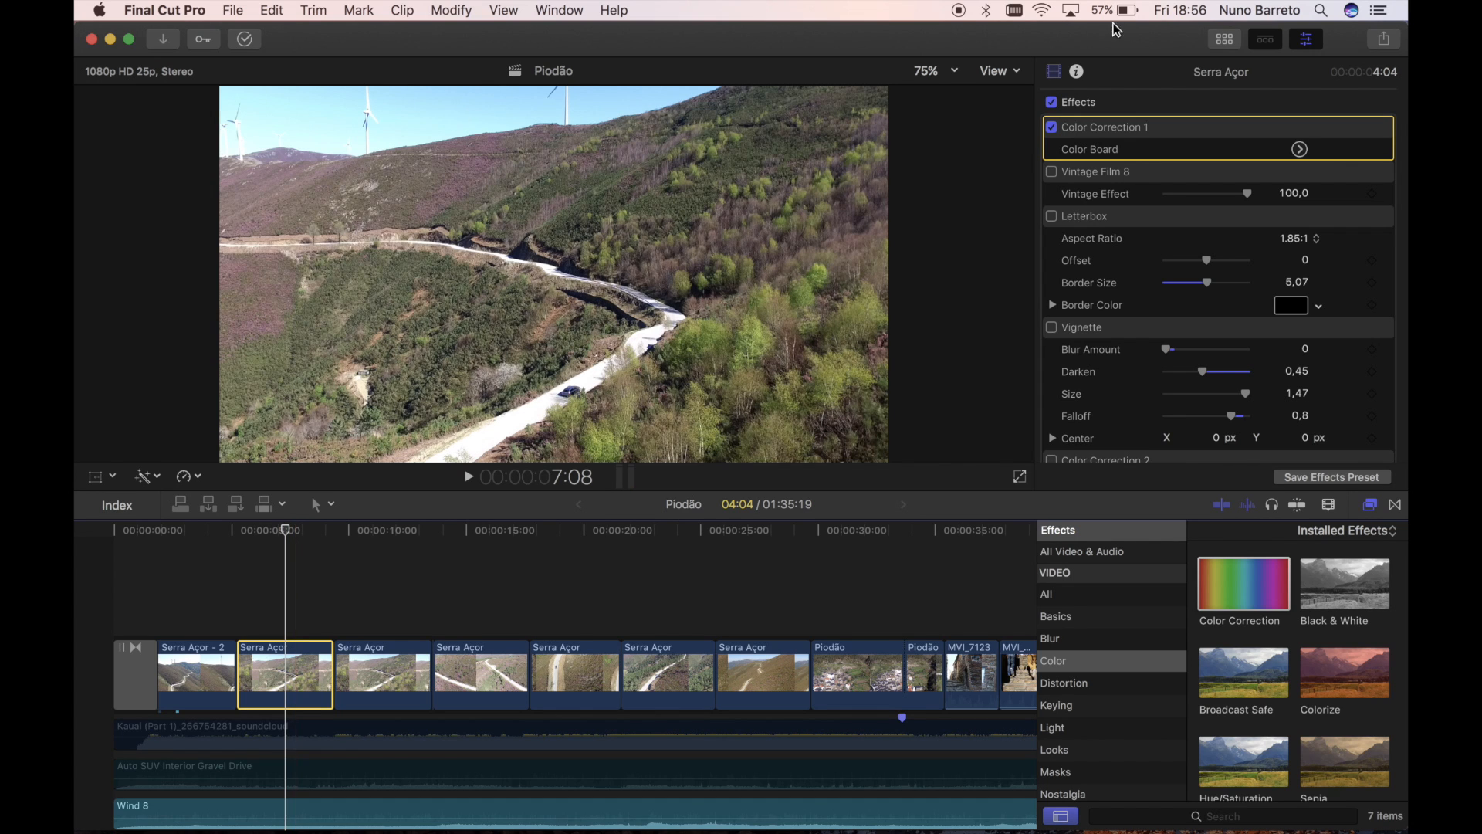
left_click(1300, 149)
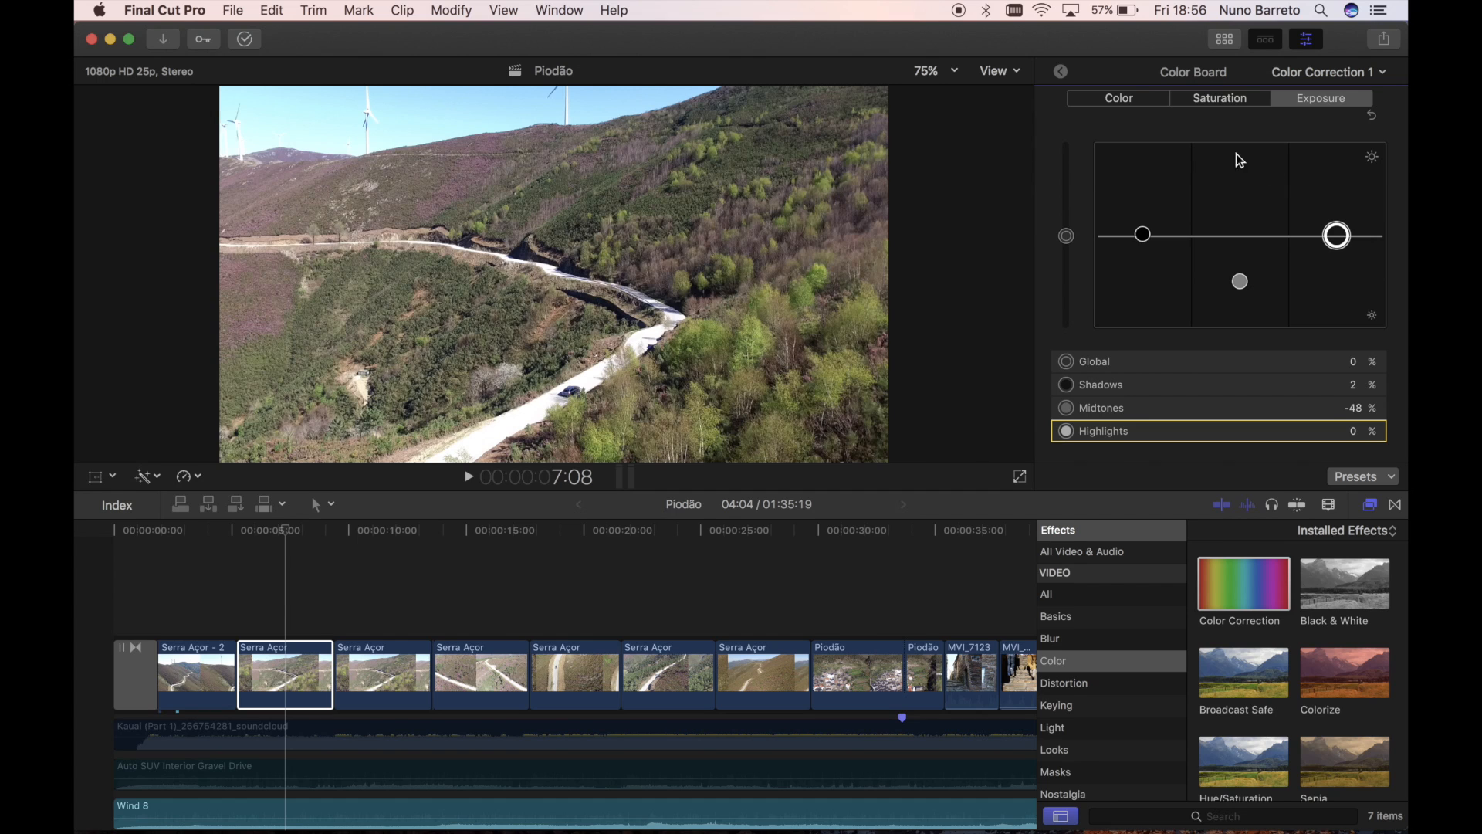
left_click(1133, 101)
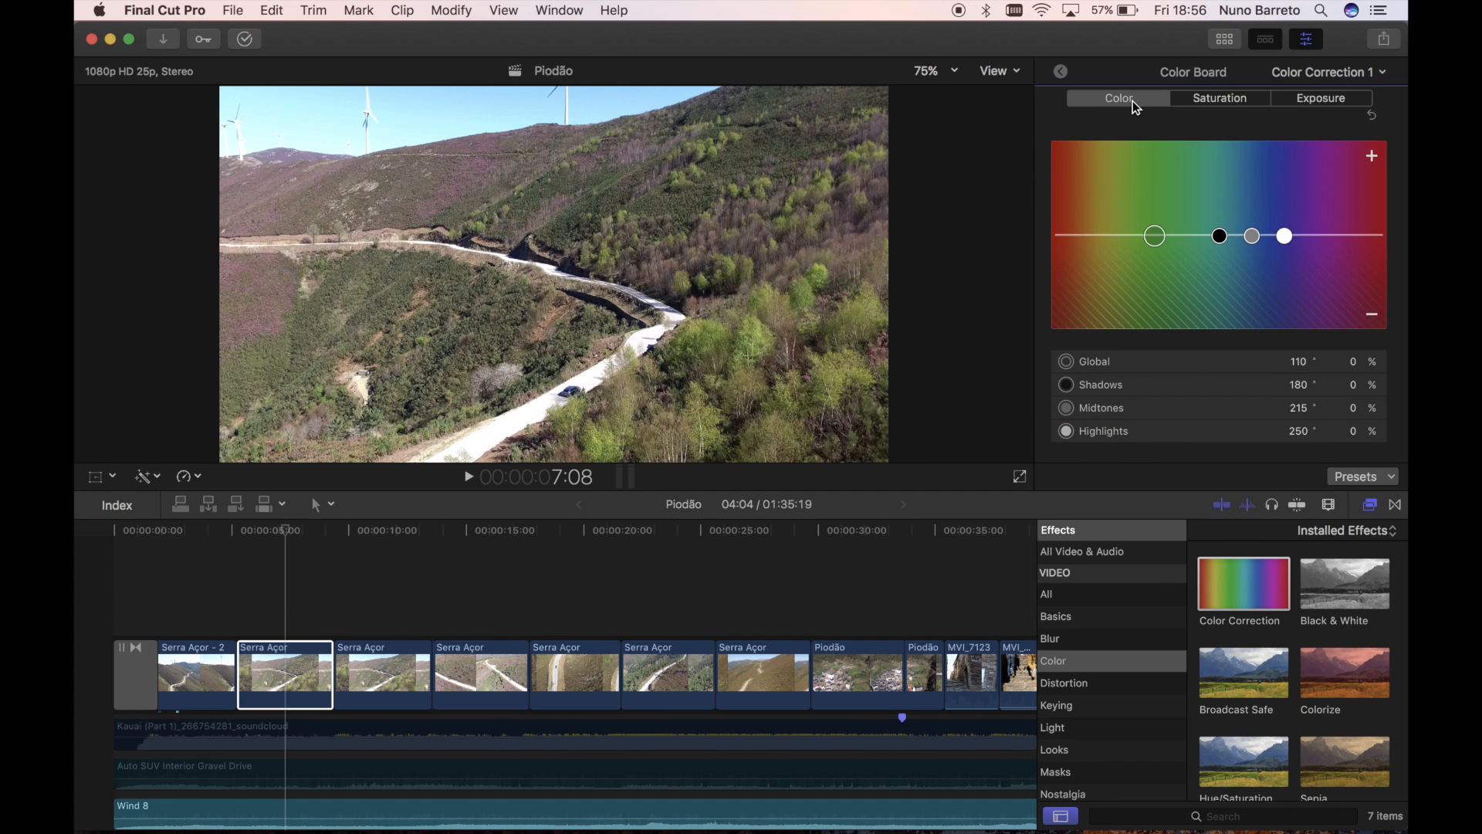
left_click(1285, 237)
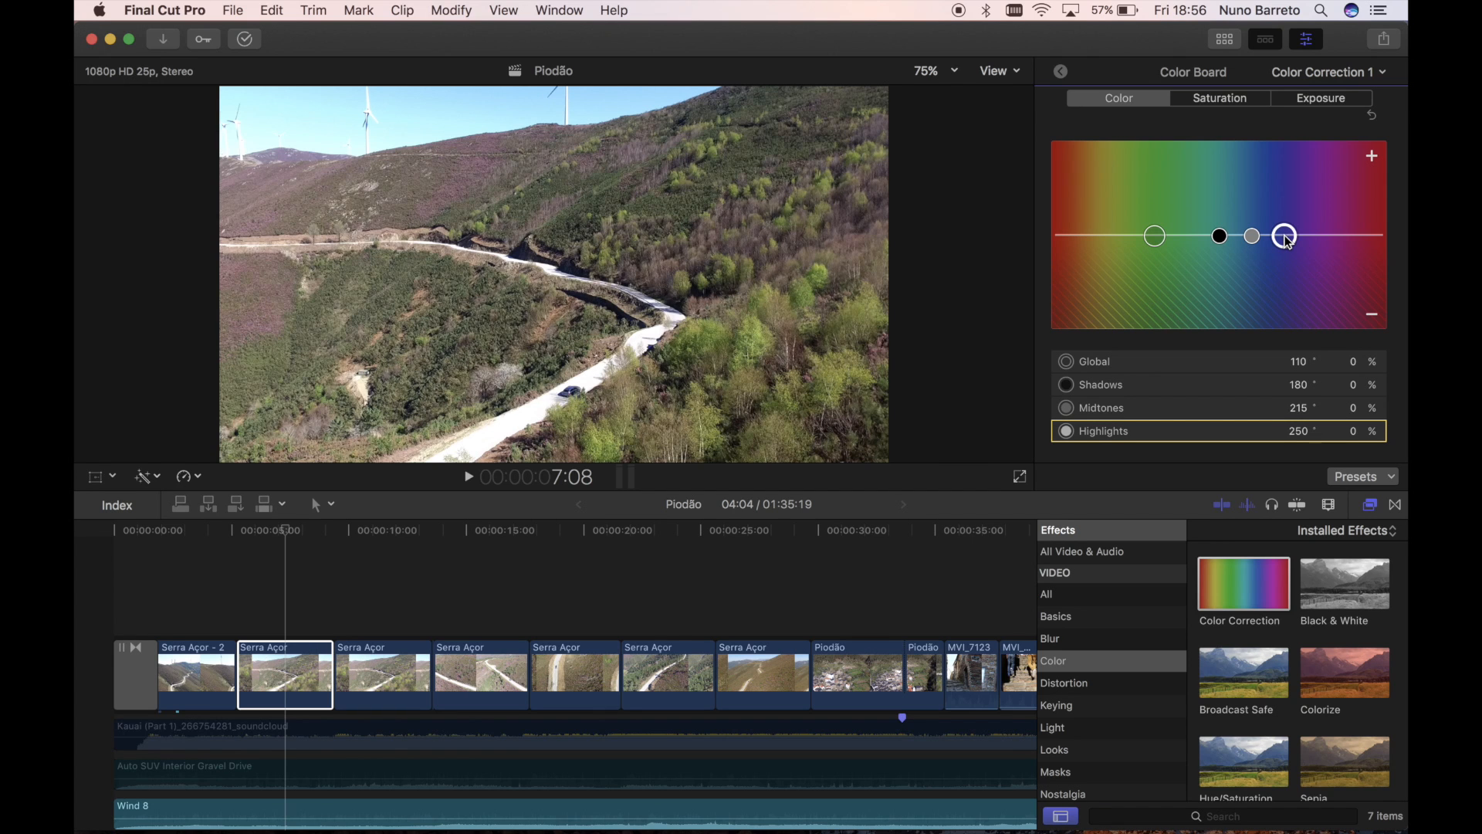
left_click_drag(1288, 241, 1081, 206)
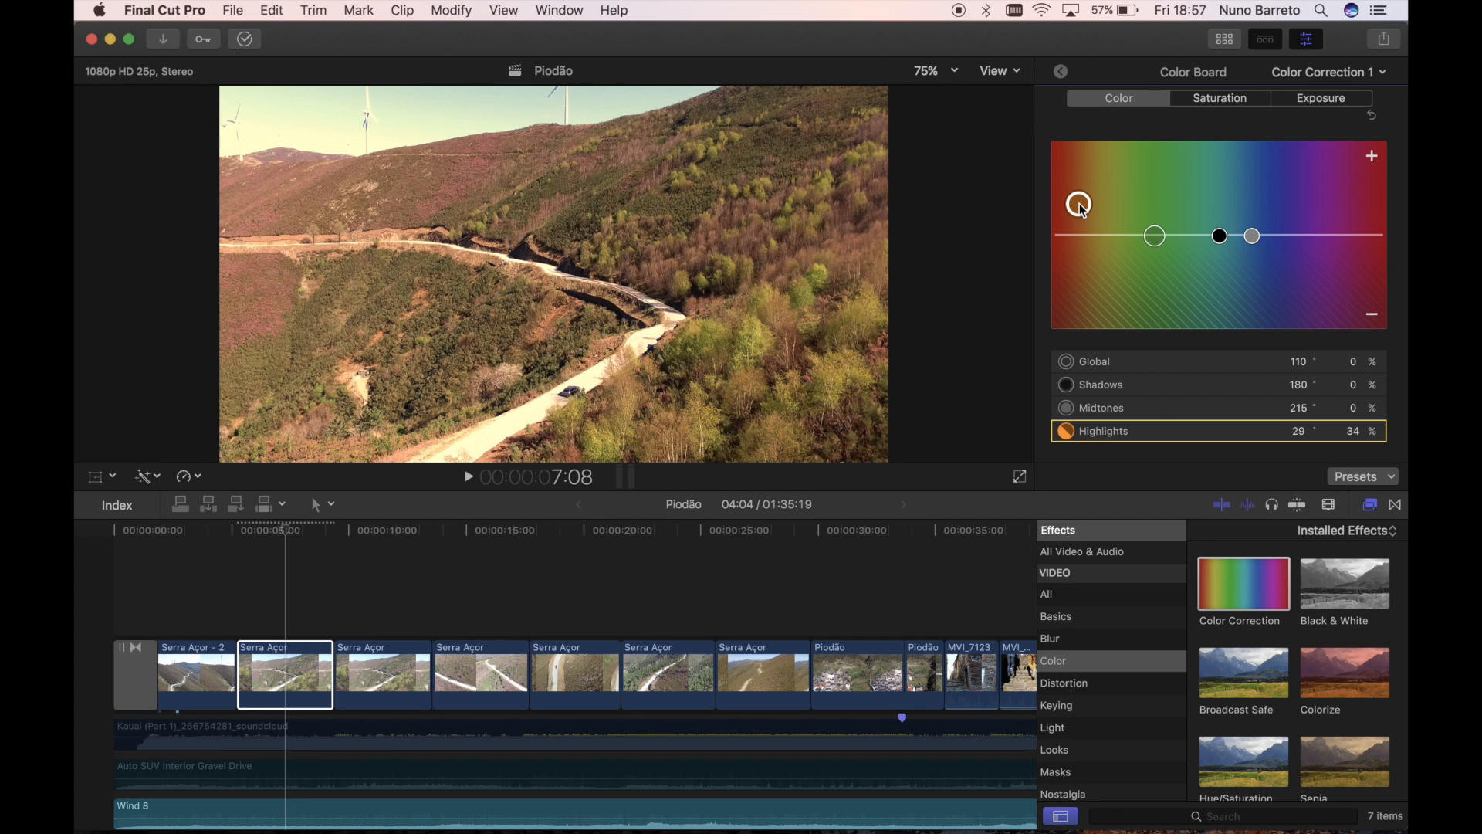
left_click_drag(1081, 208, 1076, 251)
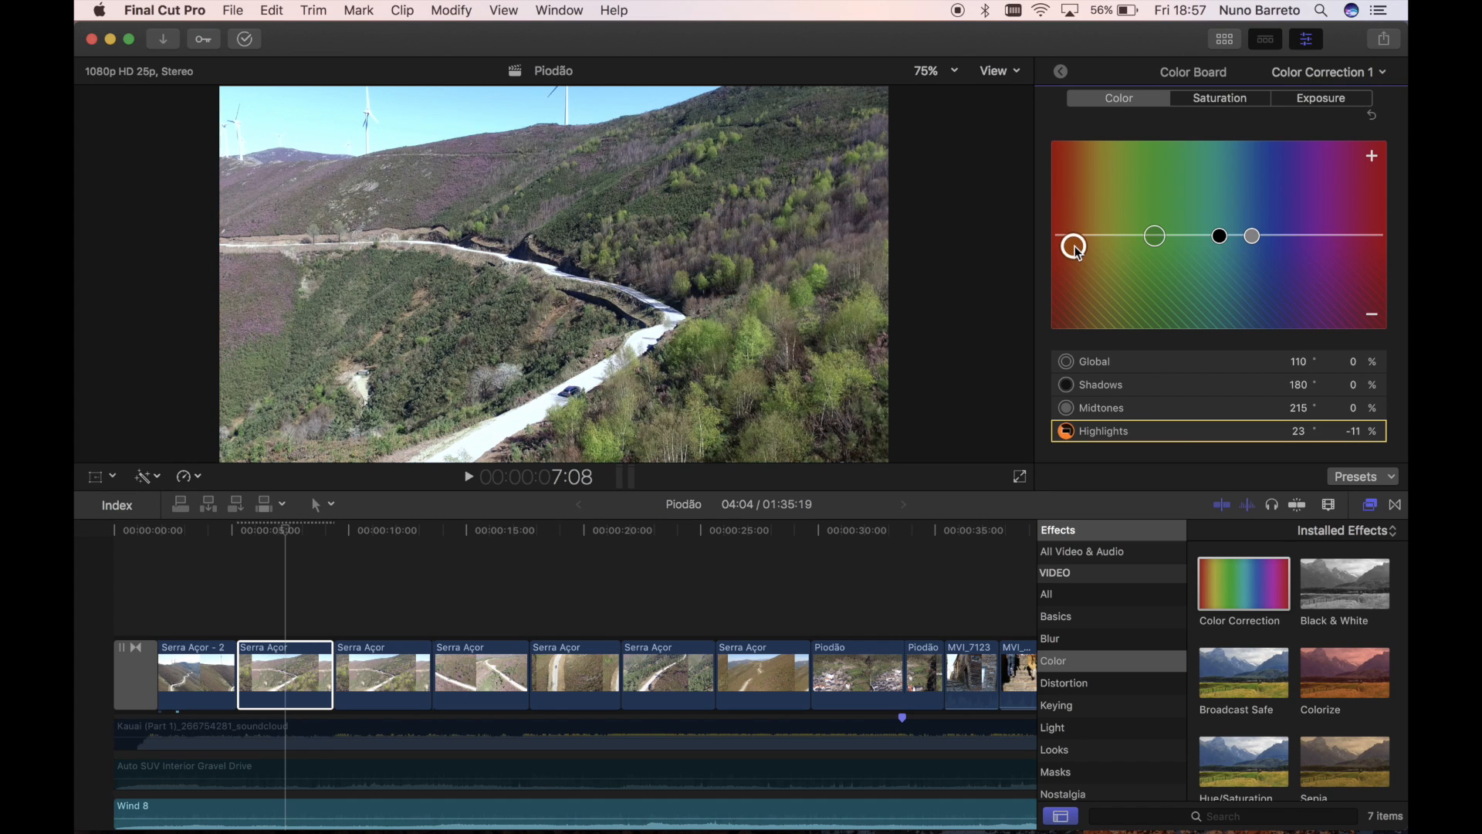
left_click_drag(1078, 252, 1080, 235)
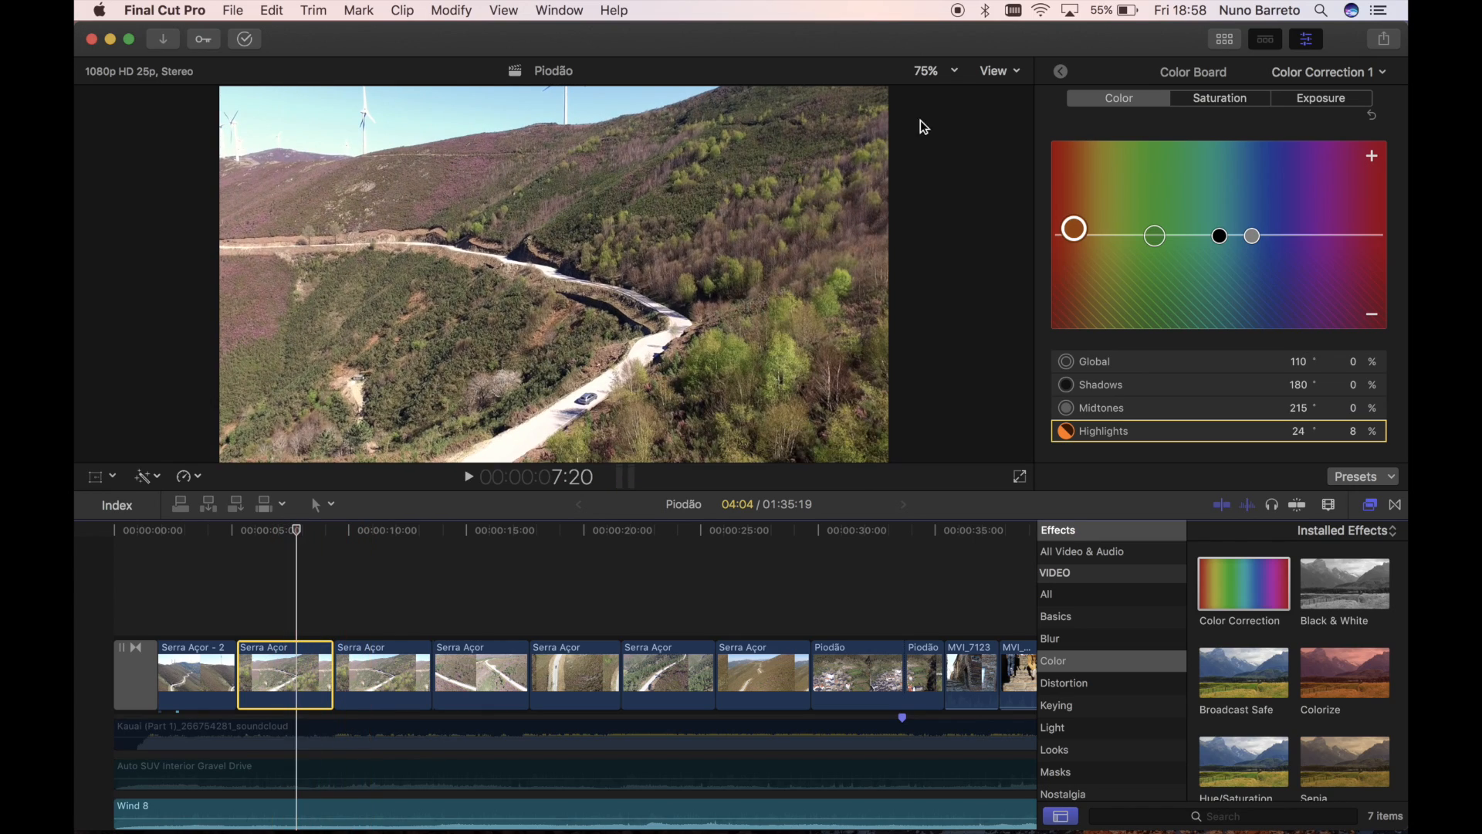
Compare the clip without and with Color Correction 1 to check the highlight tint, leaving the effect enabled.
left_click(1063, 73)
left_click(1053, 128)
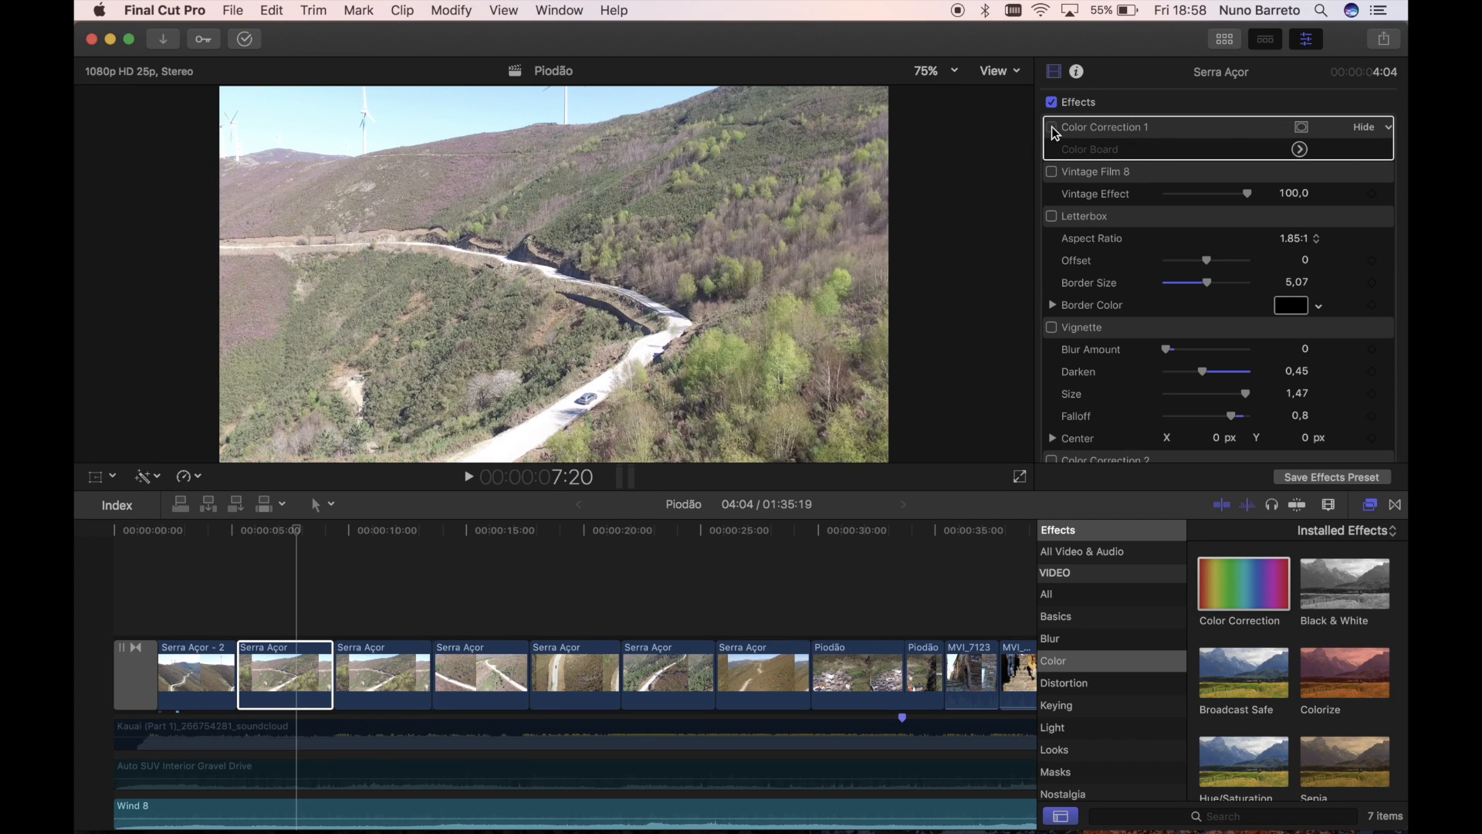
left_click(1054, 129)
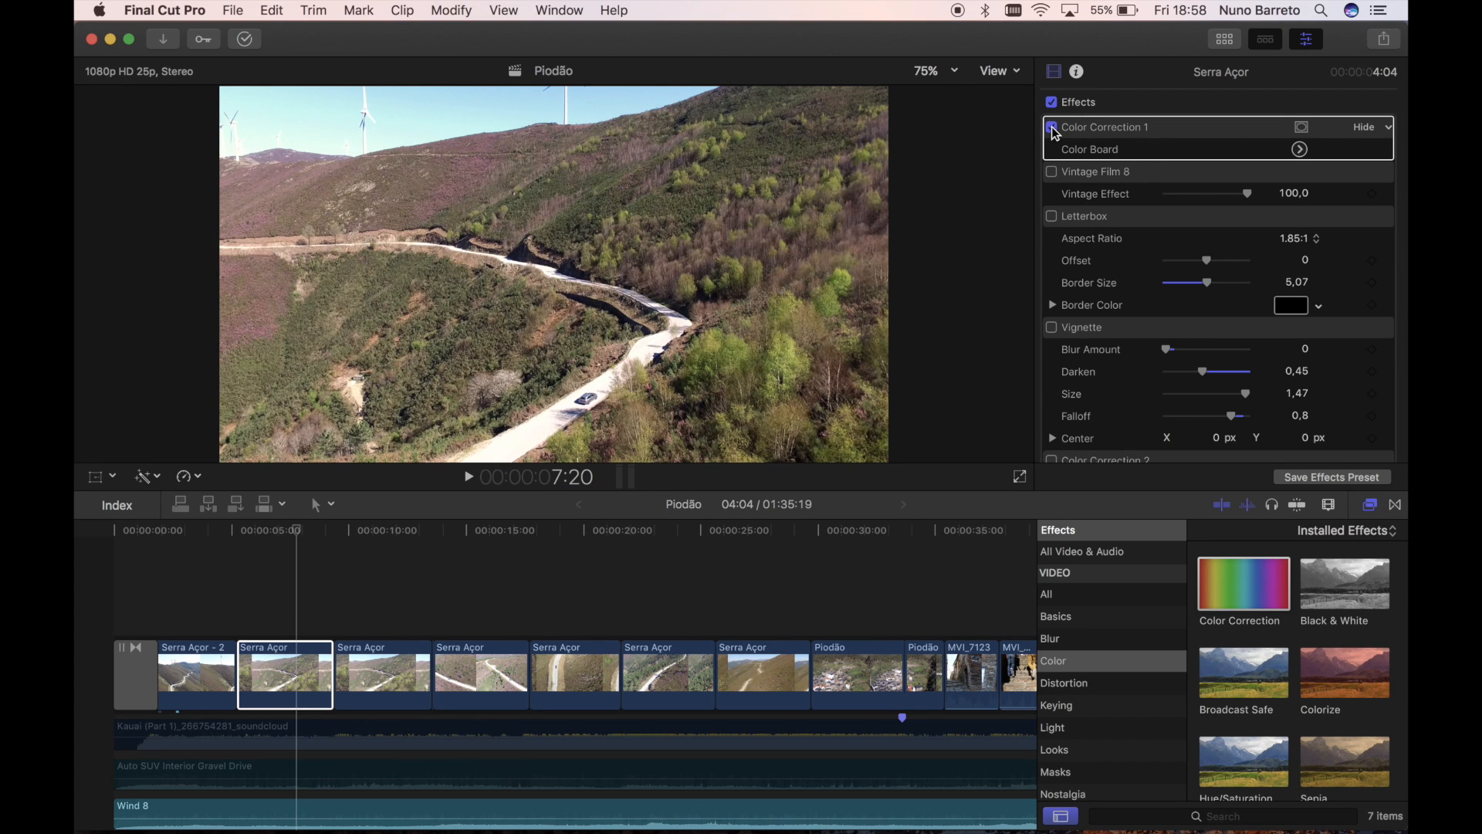